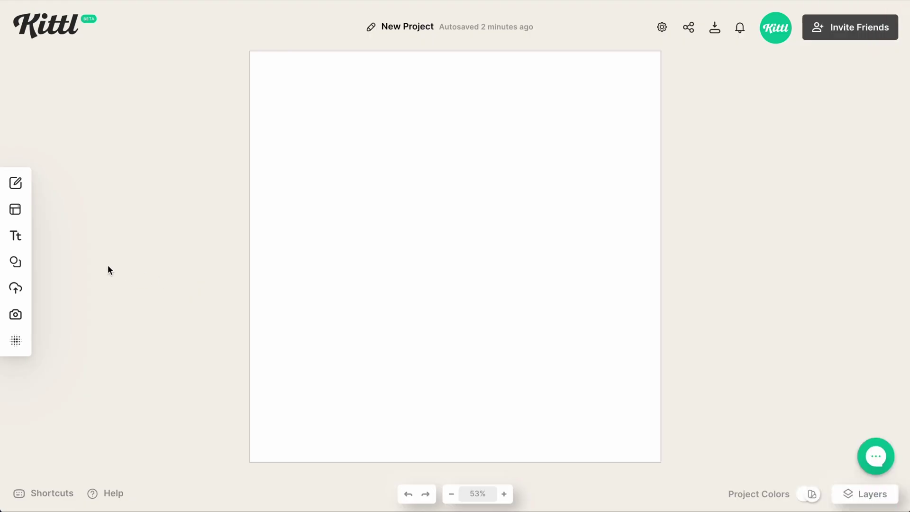
# Open the Elements library to show the Shapes tab beside the empty canvas
pyautogui.click(15, 262)
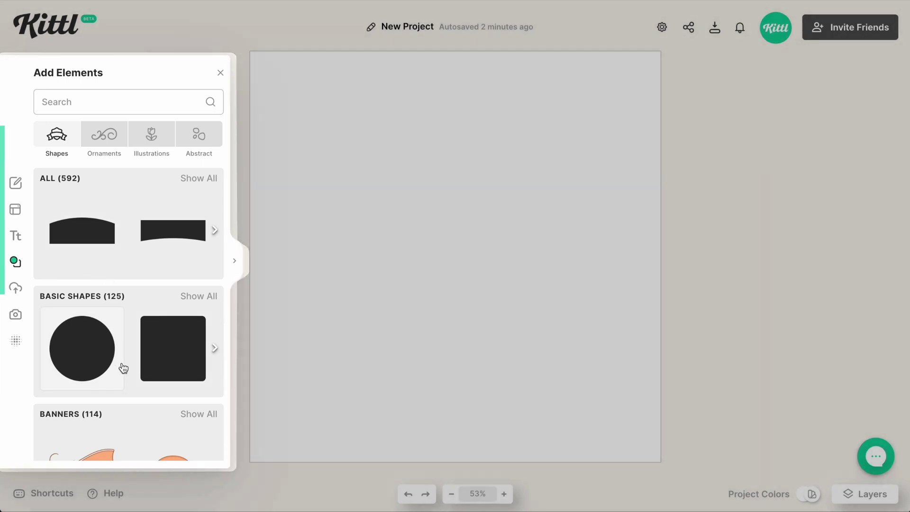
# Add the orange banner, enlarge it, Shift-stretch it out of proportion, delete it, and show Illustrations
pyautogui.scroll(-4, 105, 332)
pyautogui.click(87, 258)
pyautogui.click(562, 284)
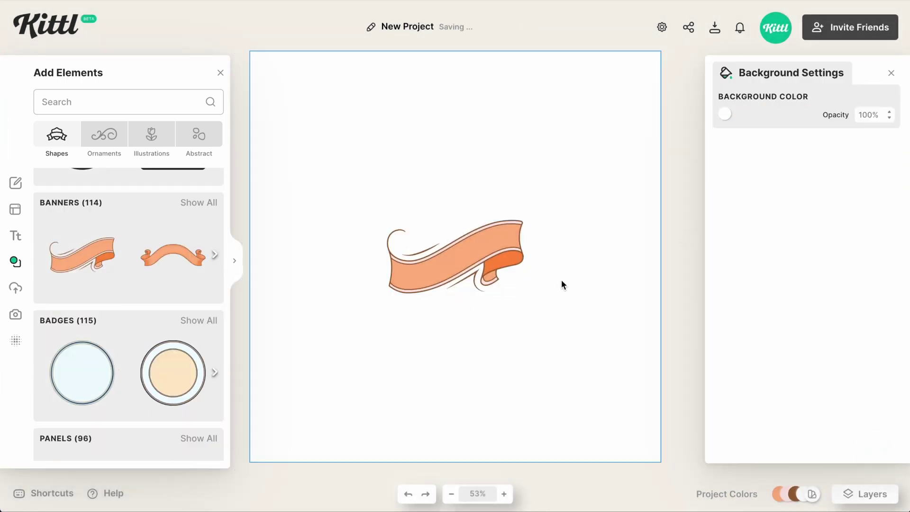
pyautogui.click(506, 259)
pyautogui.moveTo(530, 213); pyautogui.dragTo(561, 186)
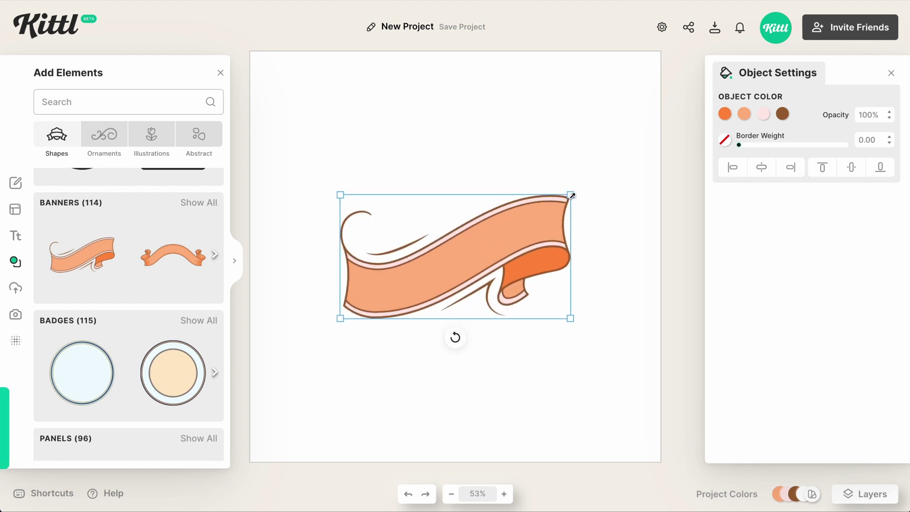
pyautogui.moveTo(572, 196); pyautogui.dragTo(643, 160)
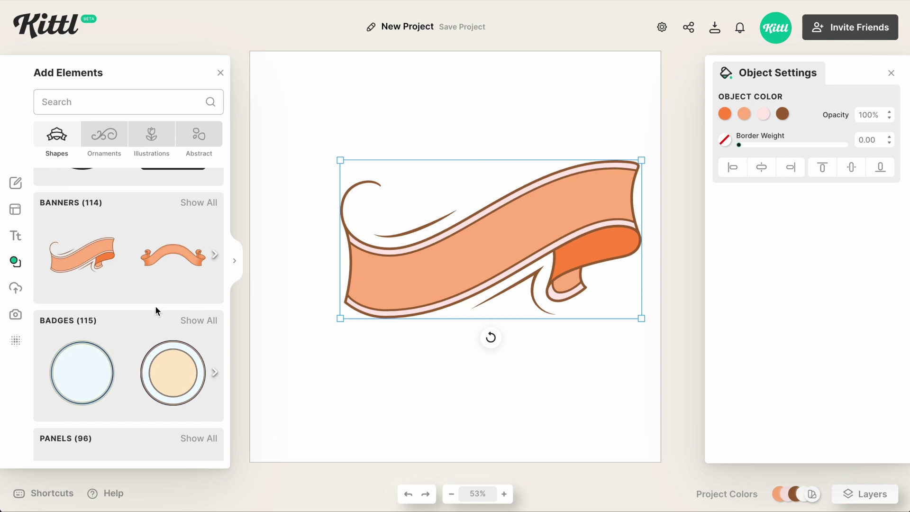
pyautogui.press('Delete')
pyautogui.click(151, 137)
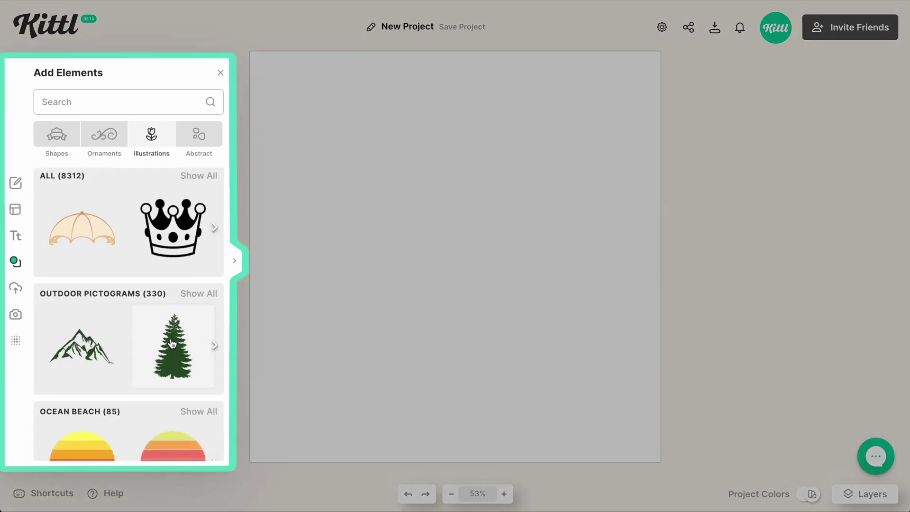
# Add the pine tree illustration, stretch it wider and back, then delete it
pyautogui.scroll(-3, 166, 342)
pyautogui.click(177, 253)
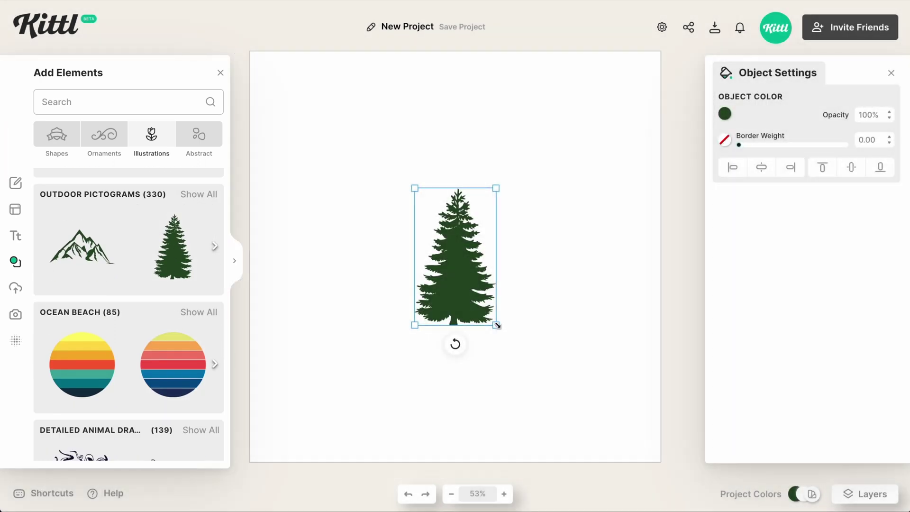
pyautogui.moveTo(497, 325); pyautogui.dragTo(524, 325)
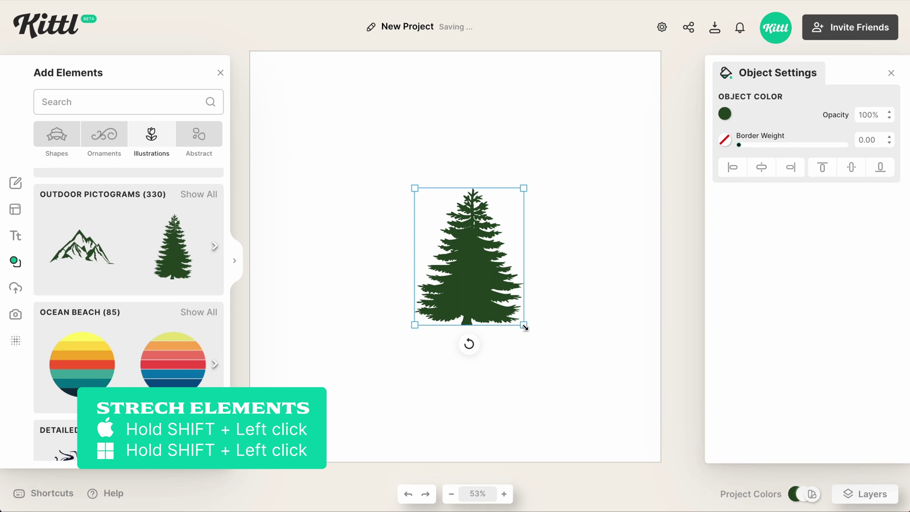
pyautogui.moveTo(525, 326); pyautogui.dragTo(489, 297)
pyautogui.press('Delete')
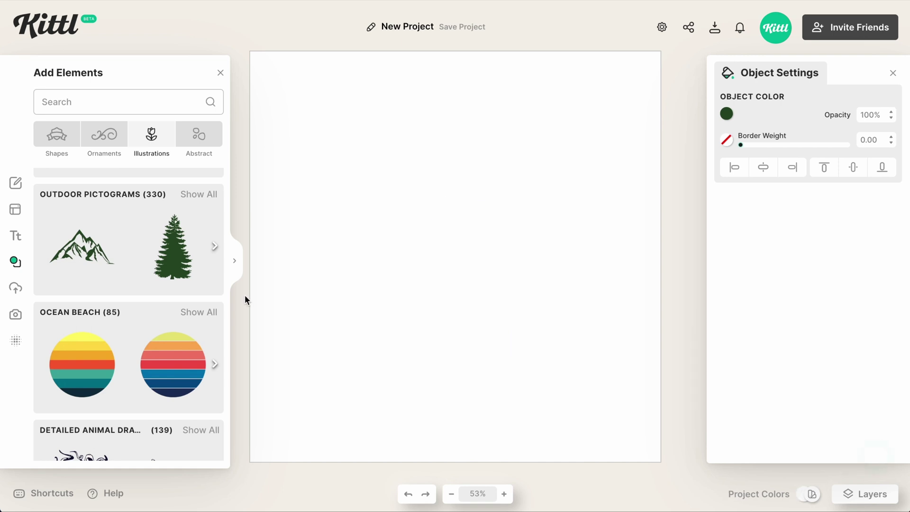
# Add the bear illustration, Shift-stretch it wider than its proportions, then delete it
pyautogui.scroll(-4, 206, 332)
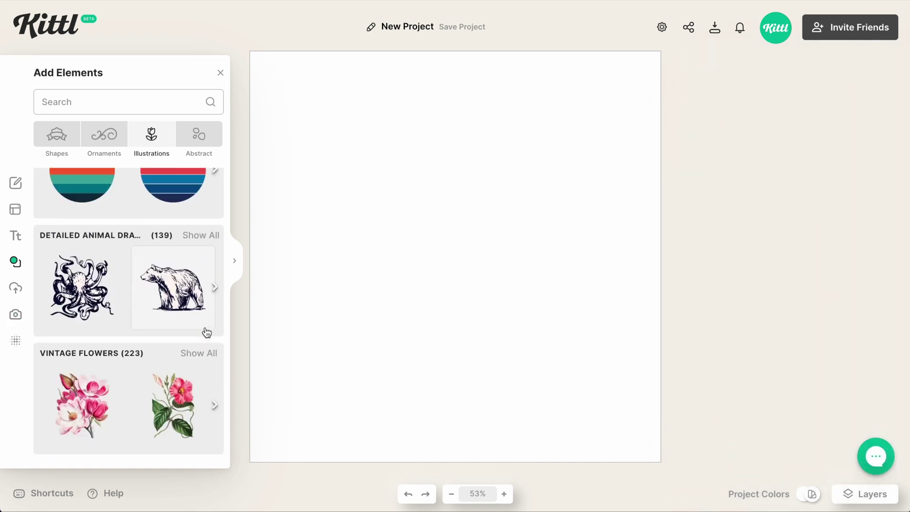
pyautogui.click(178, 290)
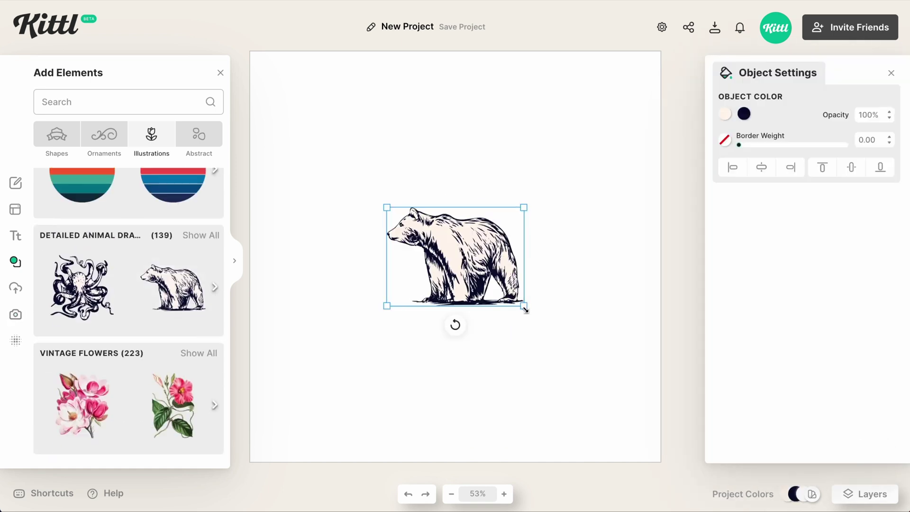
pyautogui.moveTo(526, 309); pyautogui.dragTo(595, 349)
pyautogui.scroll(-2, 132, 242)
pyautogui.scroll(-2, 133, 240)
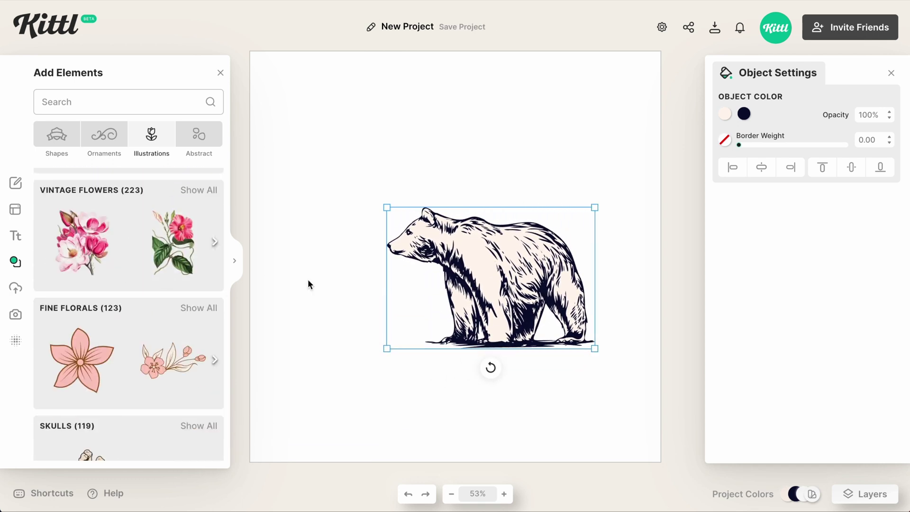
pyautogui.scroll(-4, 167, 340)
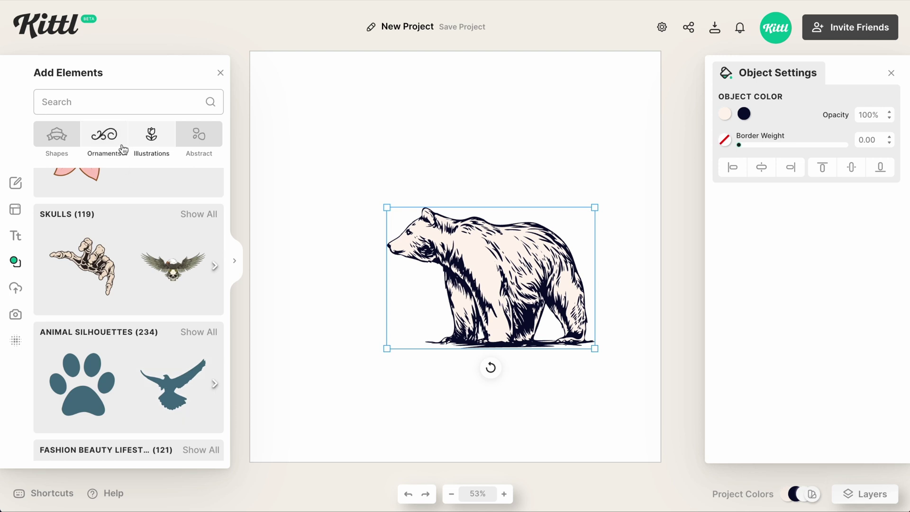
pyautogui.press('Delete')
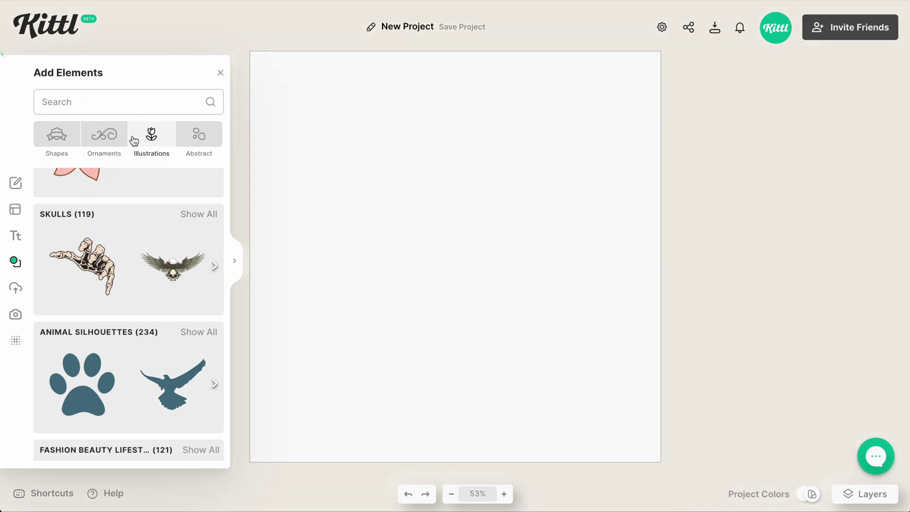
# In Ornaments, add a Bold Flourishes corner, squash it smaller and flatter, then delete it
pyautogui.click(97, 137)
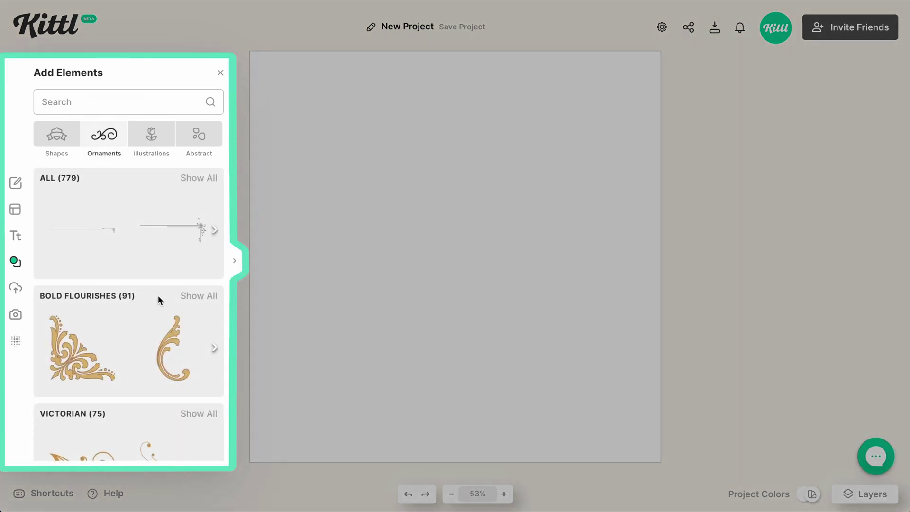
pyautogui.scroll(-1, 159, 298)
pyautogui.click(92, 325)
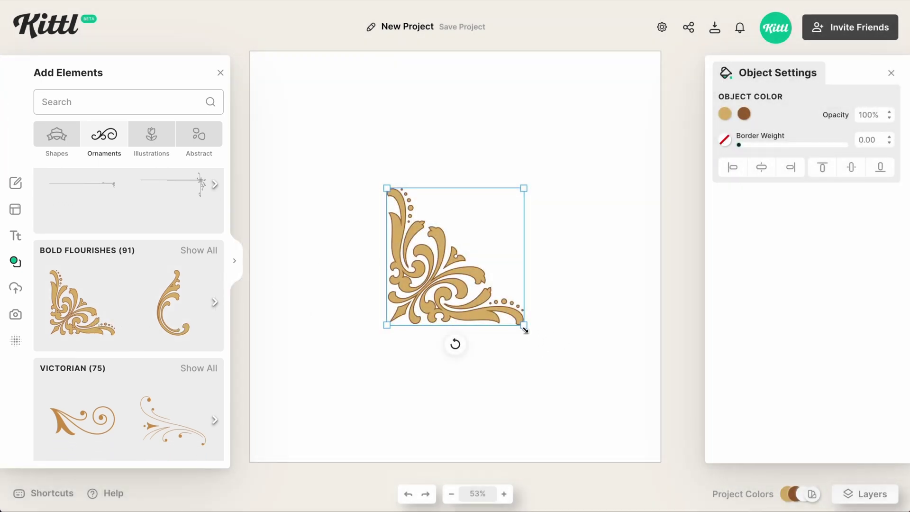
pyautogui.moveTo(525, 330); pyautogui.dragTo(492, 231)
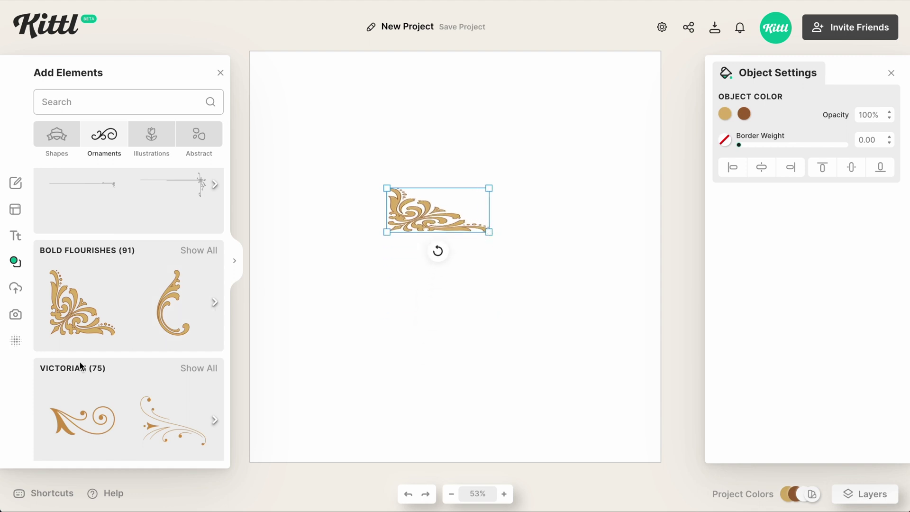
pyautogui.press('Delete')
# Add a Victorian swirl, Shift-stretch it into a long flat shape, then delete it
pyautogui.scroll(-2, 90, 332)
pyautogui.click(97, 332)
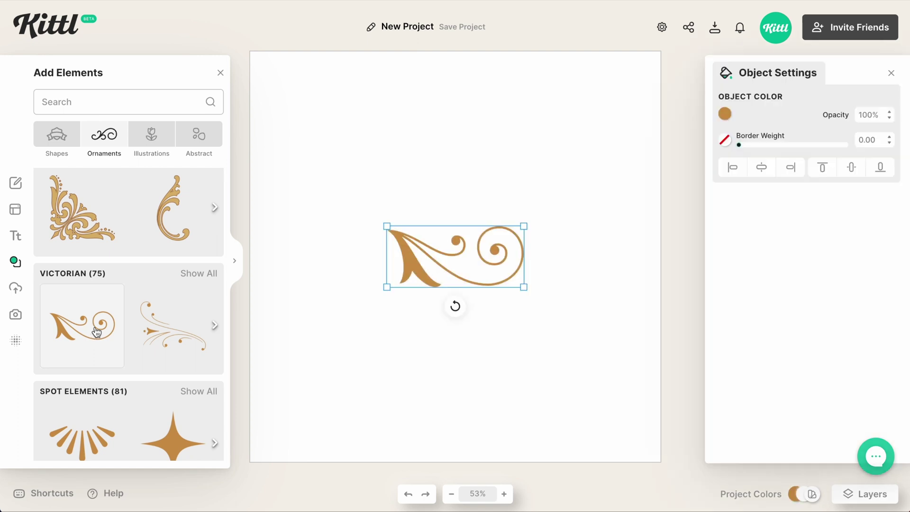
pyautogui.moveTo(524, 287); pyautogui.dragTo(600, 267)
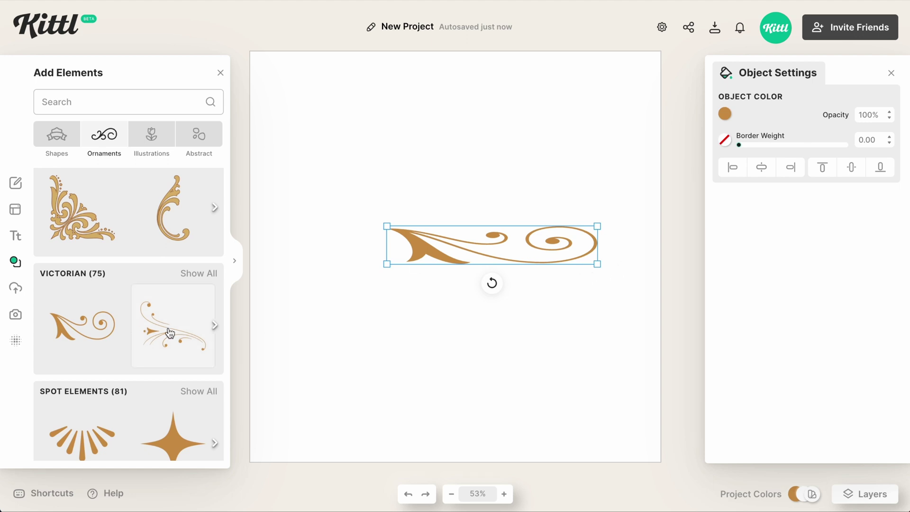
pyautogui.press('Delete')
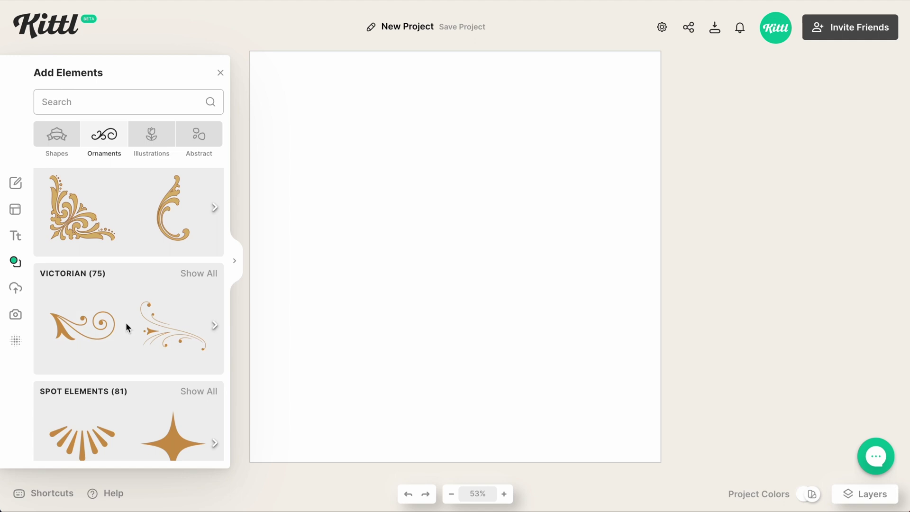
# Add a large ornamental frame and rotate it -90° into landscape
pyautogui.scroll(-4, 126, 324)
pyautogui.scroll(-12, 122, 334)
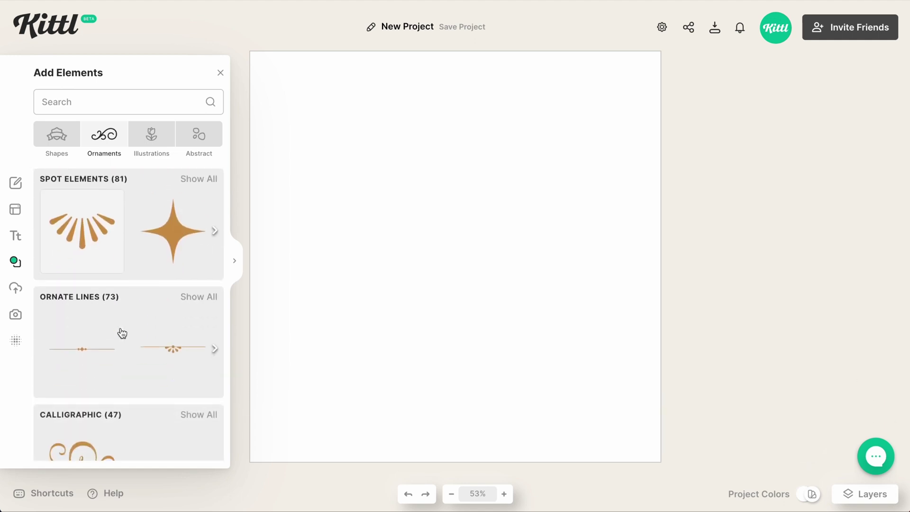
pyautogui.scroll(-3, 122, 332)
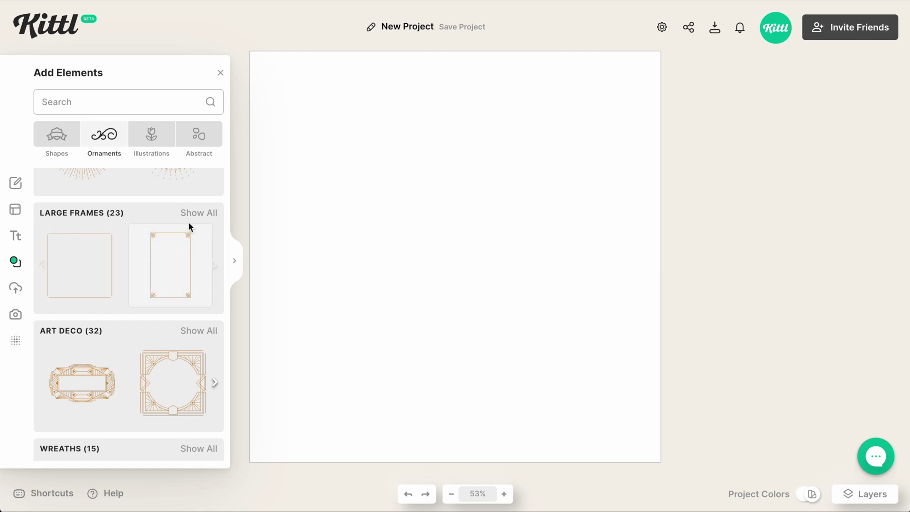
pyautogui.click(180, 244)
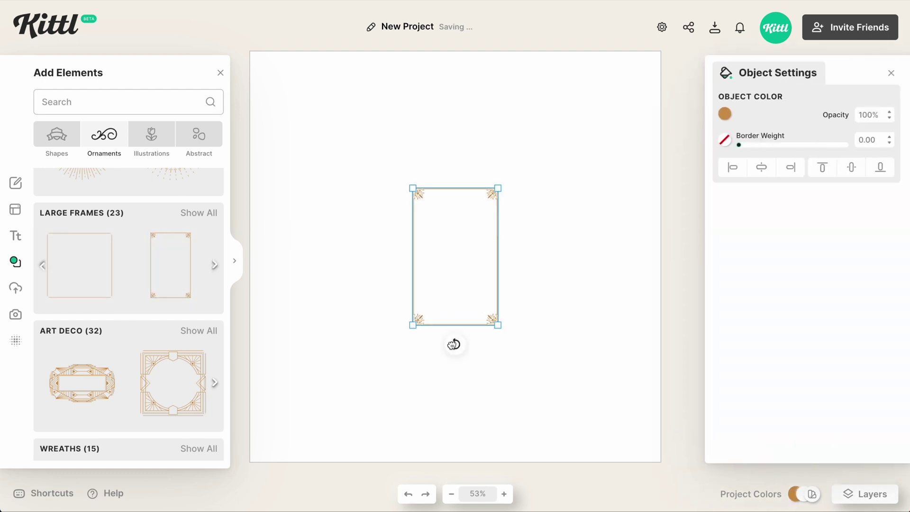
pyautogui.moveTo(454, 344); pyautogui.dragTo(542, 266)
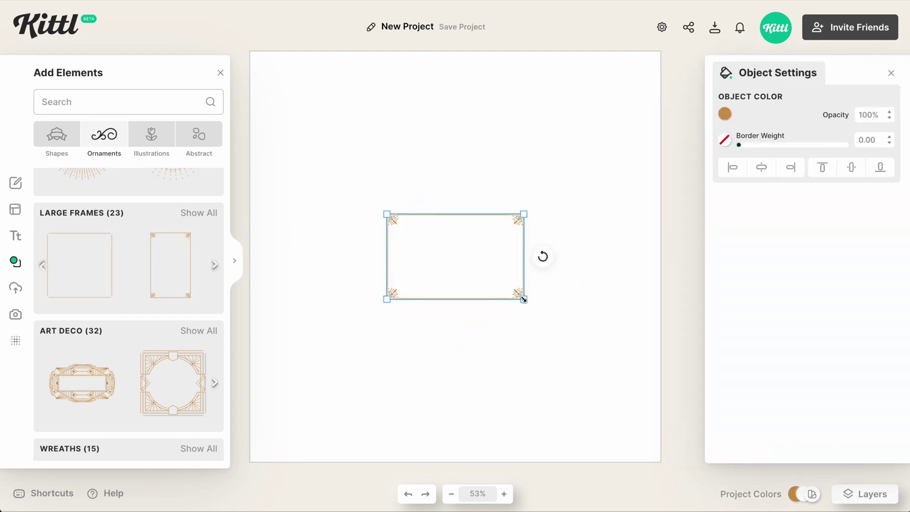
# Enlarge the frame across the canvas, Shift-stretch it wider and shorter, then delete it
pyautogui.moveTo(524, 300); pyautogui.dragTo(631, 366)
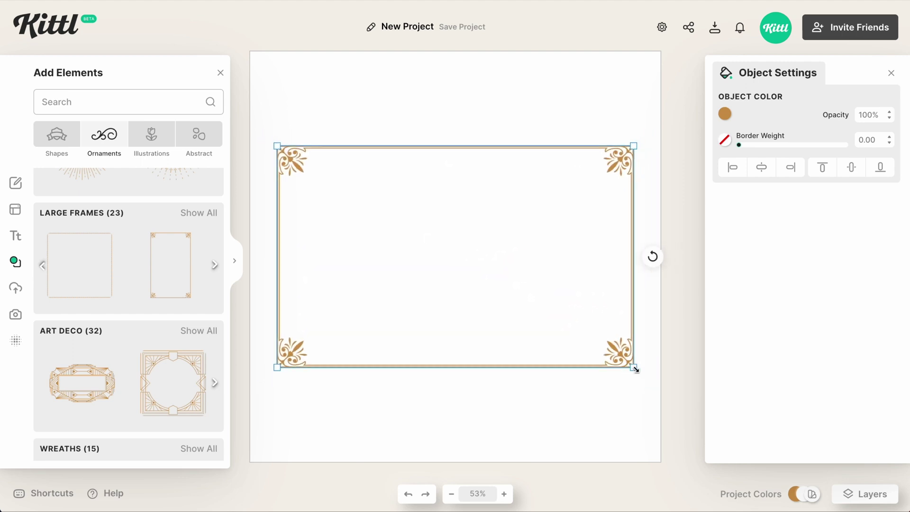
pyautogui.moveTo(636, 370); pyautogui.dragTo(634, 340)
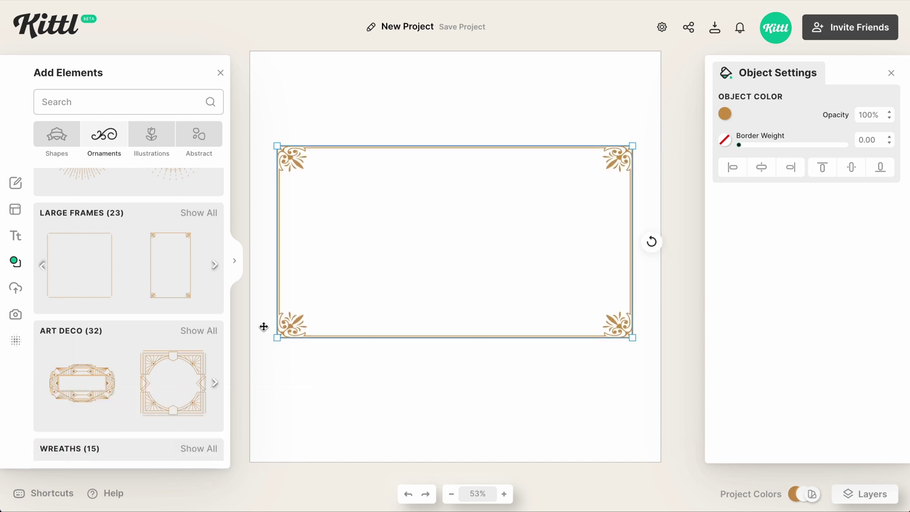
pyautogui.press('Delete')
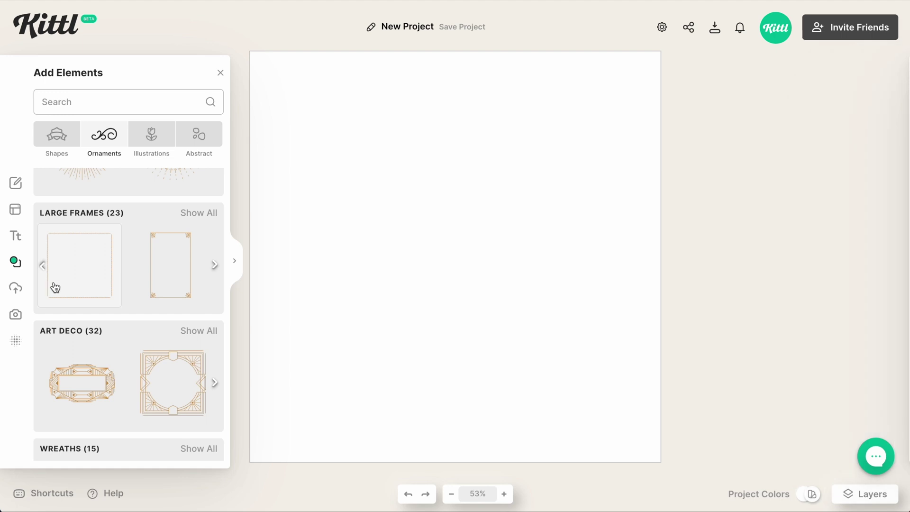
# Add the Handcrafted coffee badge from Text Badges and scale it up around its centre
pyautogui.click(16, 235)
pyautogui.scroll(-4, 142, 363)
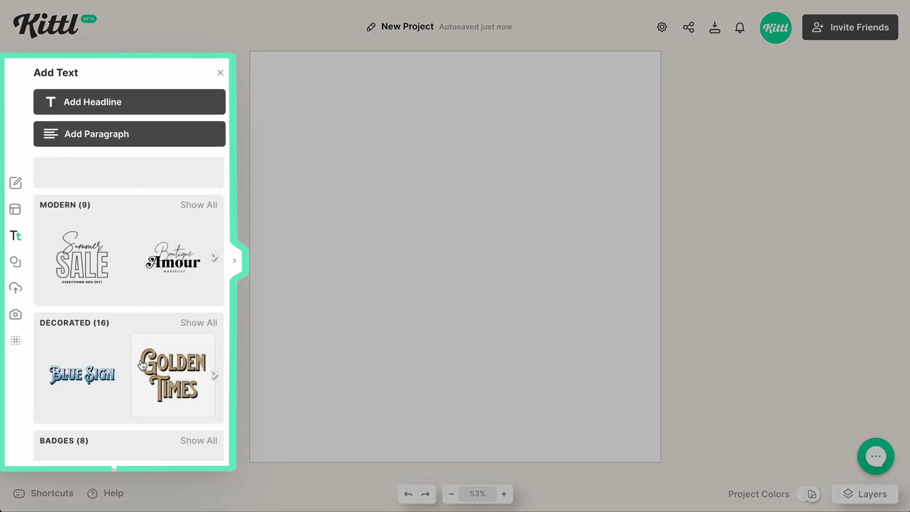
pyautogui.scroll(-2, 142, 365)
pyautogui.hscroll(2, 161, 409)
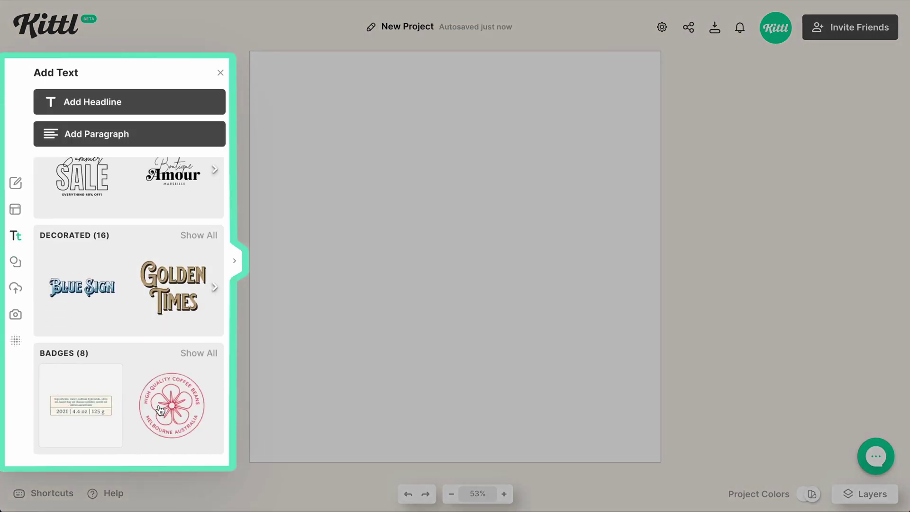
pyautogui.hscroll(2, 160, 409)
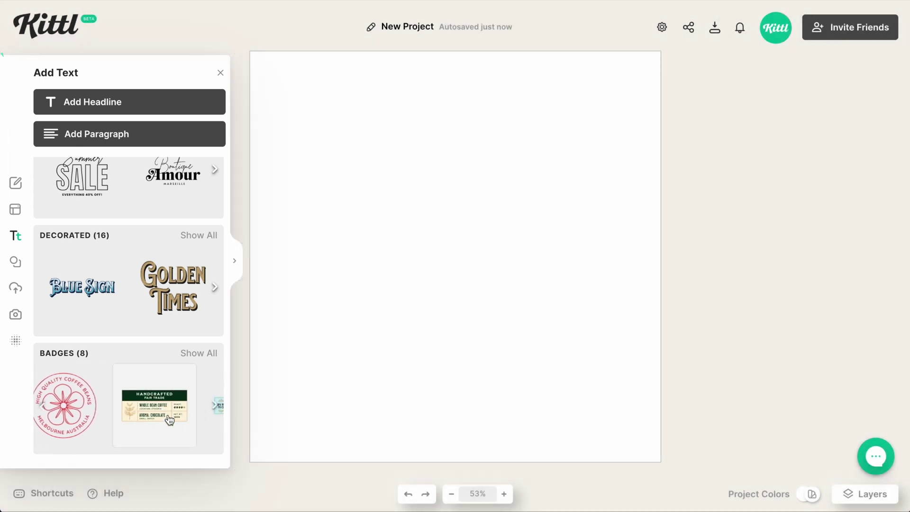
pyautogui.click(153, 407)
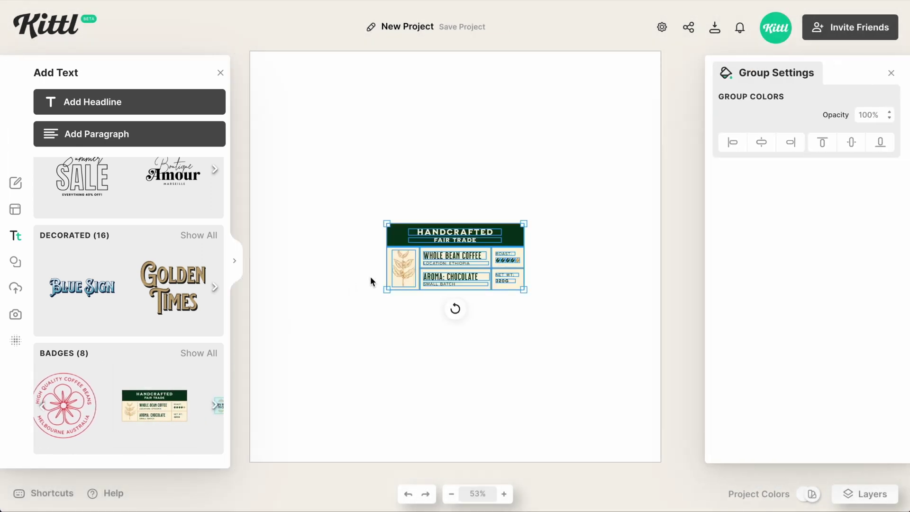
pyautogui.moveTo(527, 223); pyautogui.dragTo(602, 186)
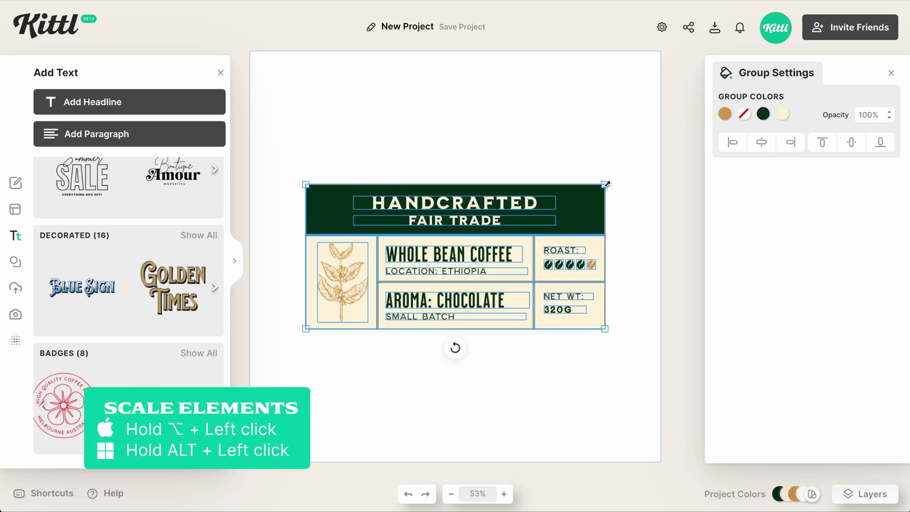
pyautogui.moveTo(607, 184)
pyautogui.mouseDown()
pyautogui.moveTo(621, 178)
pyautogui.moveTo(571, 203)
pyautogui.moveTo(565, 216)
pyautogui.moveTo(618, 177)
pyautogui.moveTo(603, 186)
pyautogui.mouseUp()
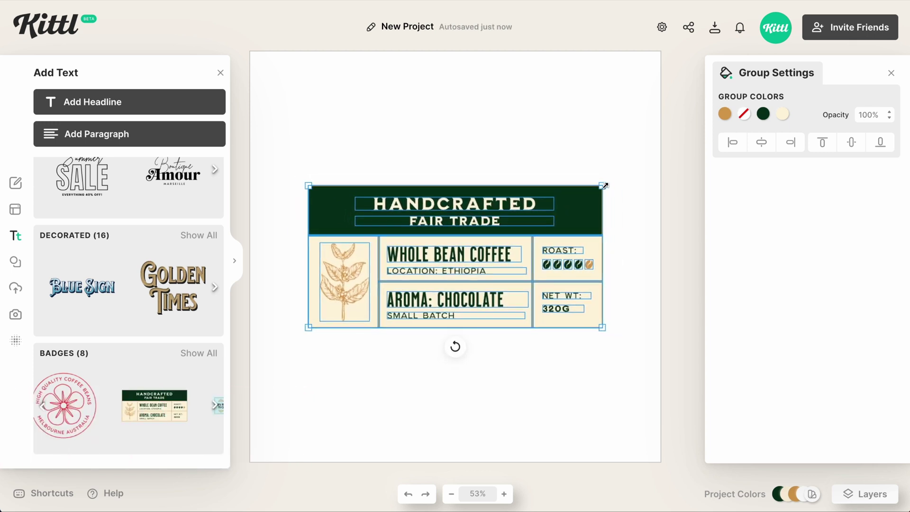
# Bring up the Ornaments collection in the Elements library
pyautogui.click(20, 267)
pyautogui.click(104, 134)
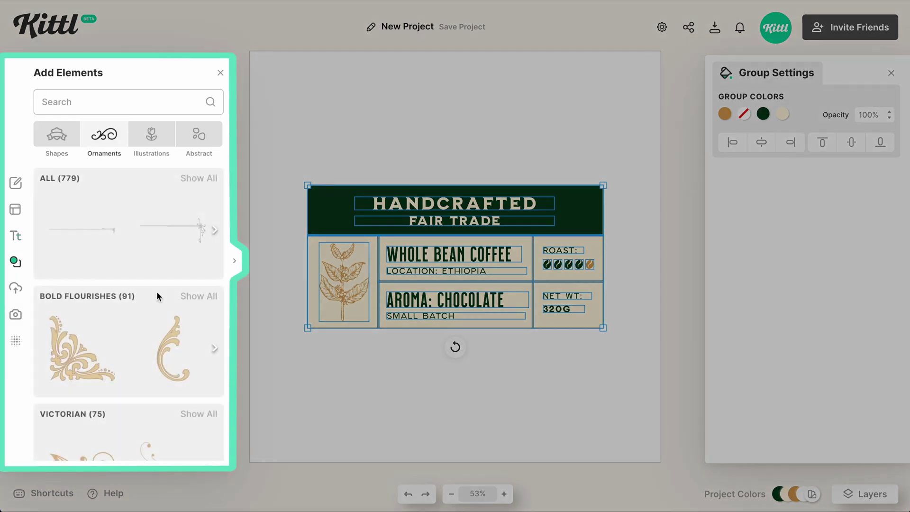
pyautogui.scroll(-10, 157, 303)
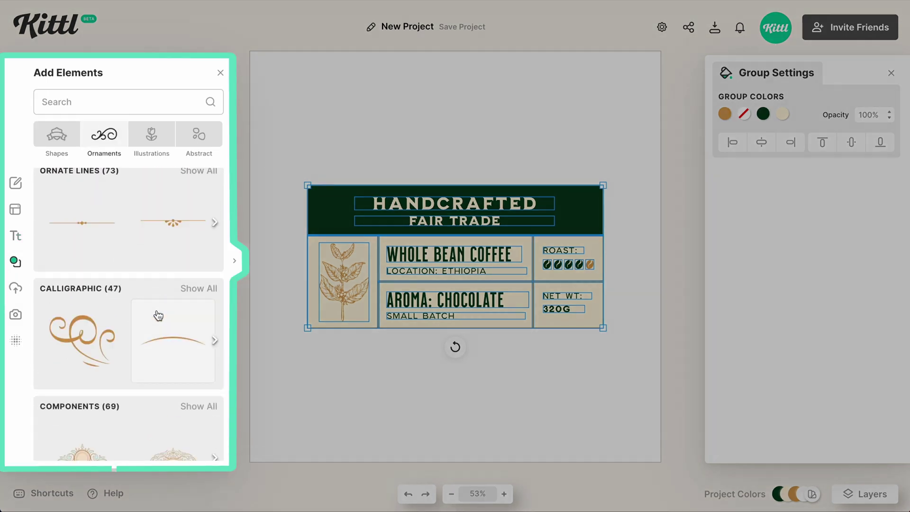
# Pan and zoom the canvas so the whole Handcrafted label shows at 80%
pyautogui.click(295, 178)
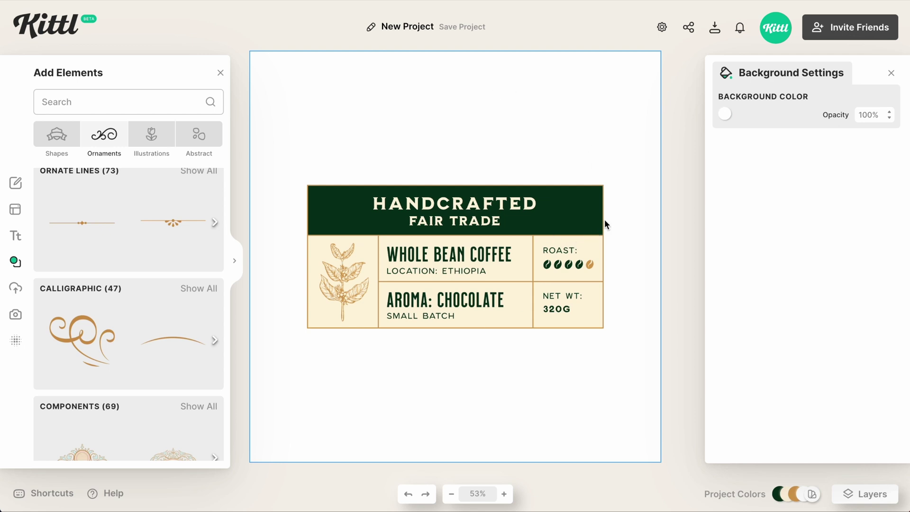
pyautogui.hotkey('shift', '0')
pyautogui.hscroll(8, 611, 223)
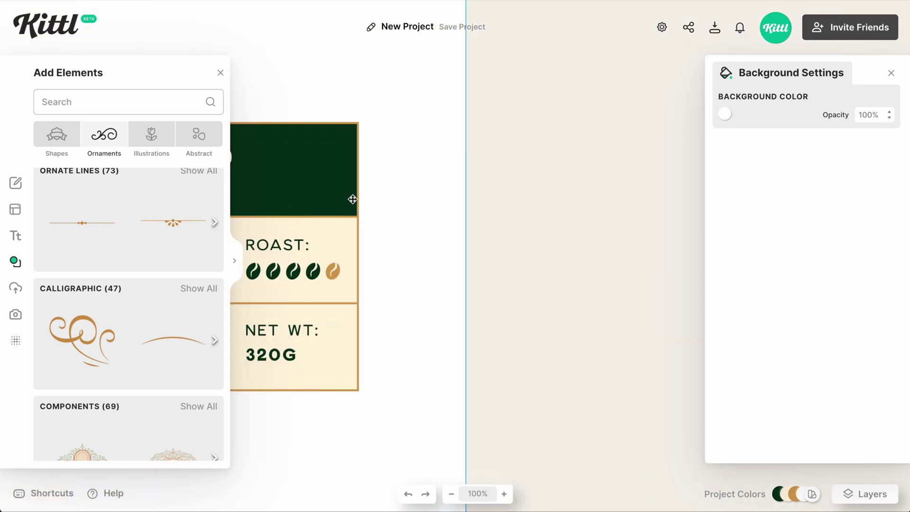
pyautogui.click(357, 200)
pyautogui.click(359, 200)
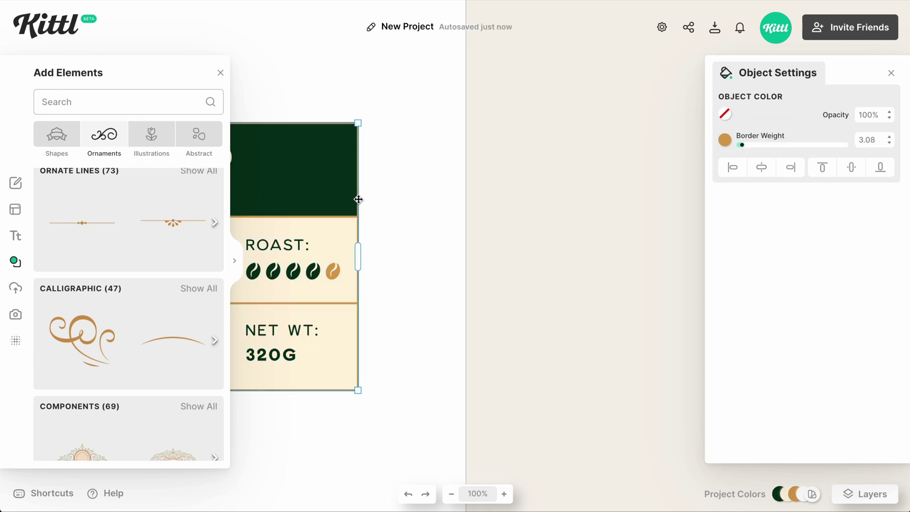
pyautogui.click(369, 204)
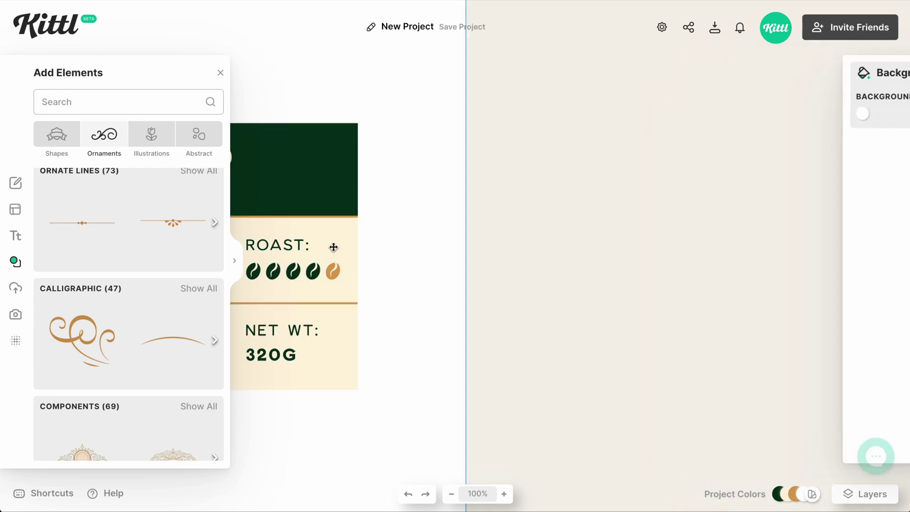
pyautogui.moveTo(327, 253); pyautogui.dragTo(654, 245)
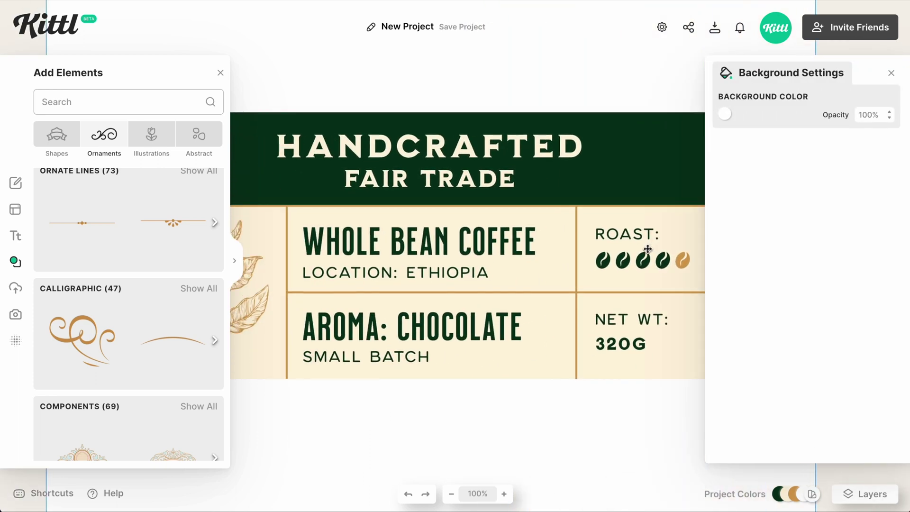
pyautogui.hotkey('ctrl', '-')
# Scroll the Ornaments library down to the Large Frames collection
pyautogui.scroll(-10, 78, 282)
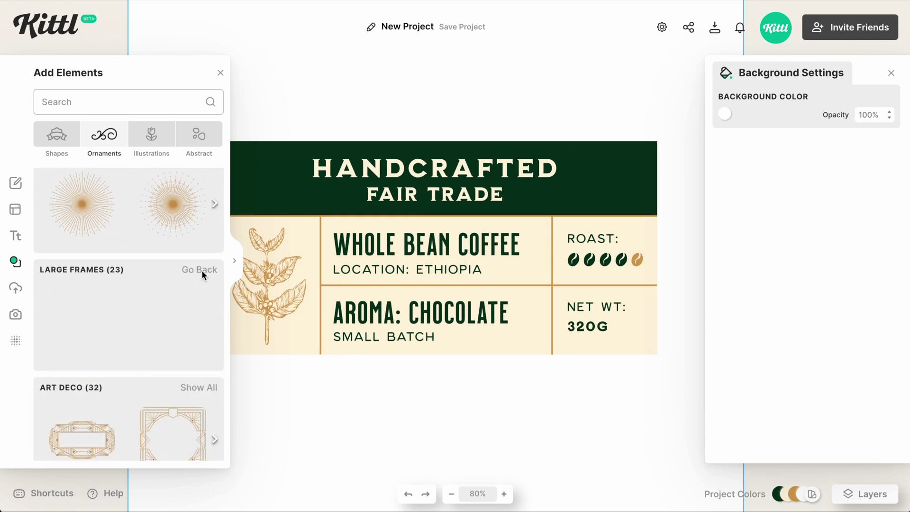
pyautogui.scroll(-3, 169, 372)
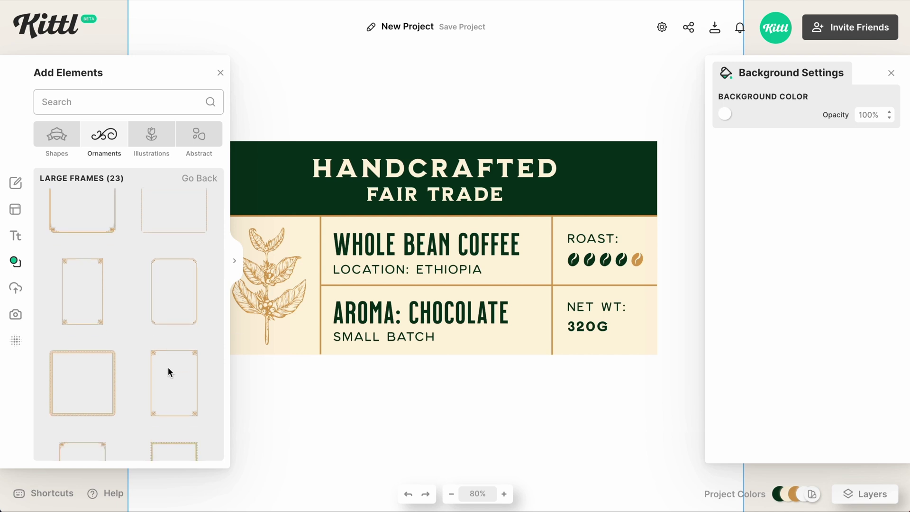
pyautogui.scroll(-3, 119, 377)
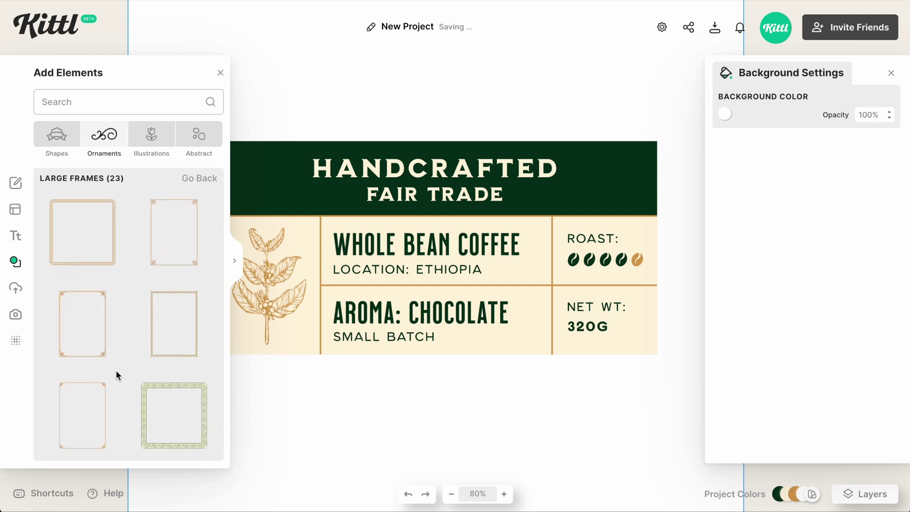
pyautogui.scroll(-1, 118, 377)
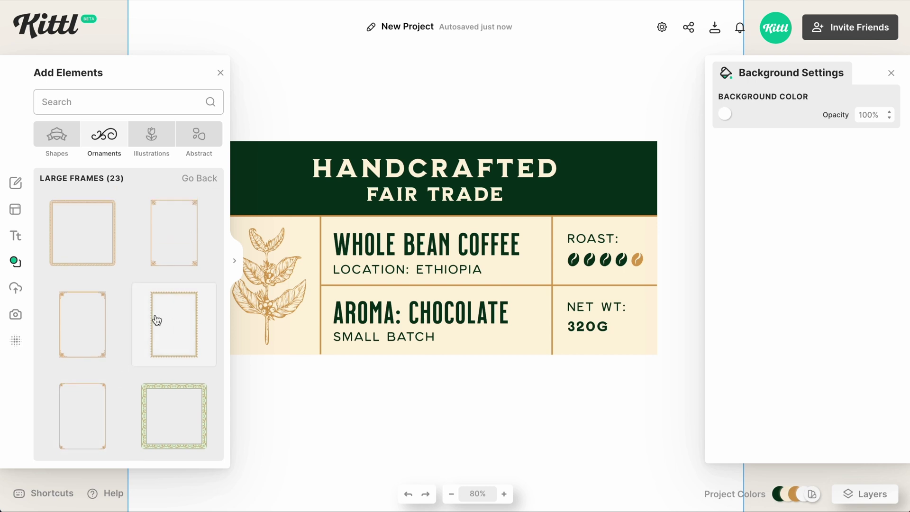
# Add the dotted-border large frame and move it over the coffee label
pyautogui.click(186, 323)
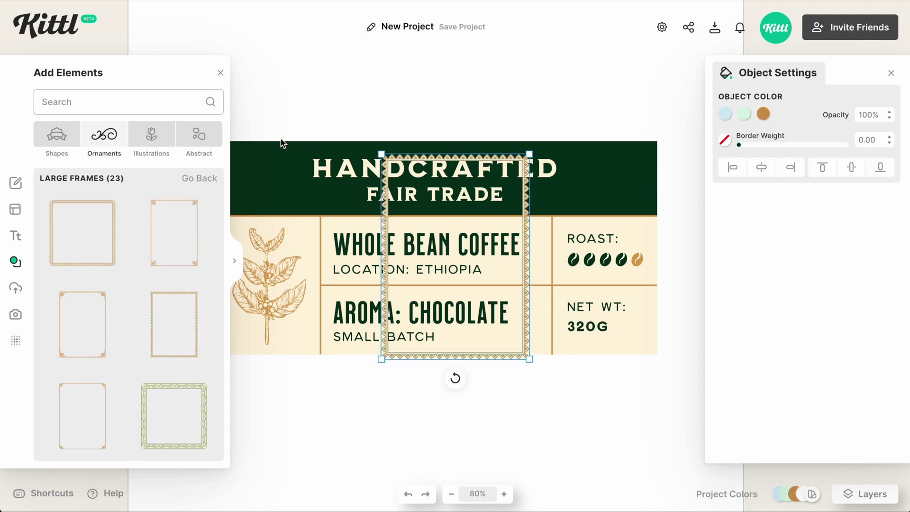
pyautogui.click(221, 78)
pyautogui.moveTo(449, 159); pyautogui.dragTo(384, 138)
pyautogui.click(356, 113)
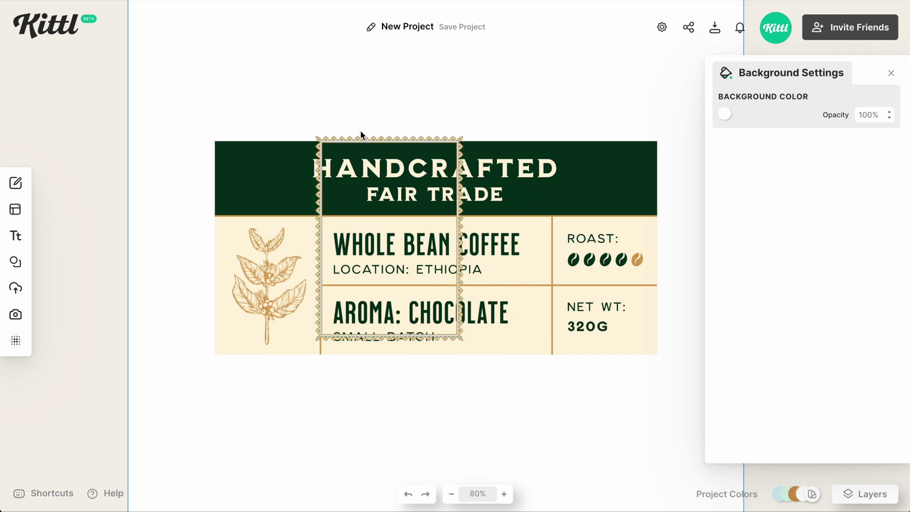
pyautogui.click(366, 137)
pyautogui.moveTo(364, 136); pyautogui.dragTo(365, 137)
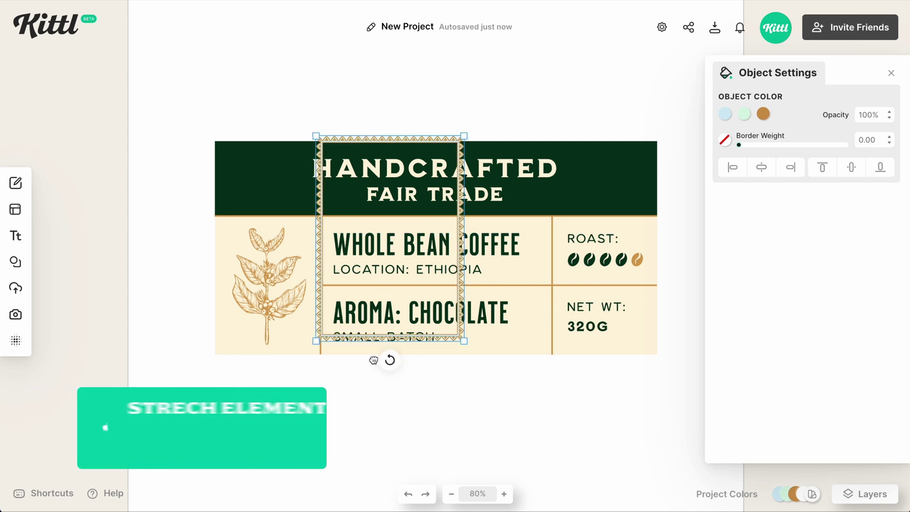
# Stretch the frame wider and shorter, then align it centre and middle
pyautogui.moveTo(390, 361); pyautogui.dragTo(292, 232)
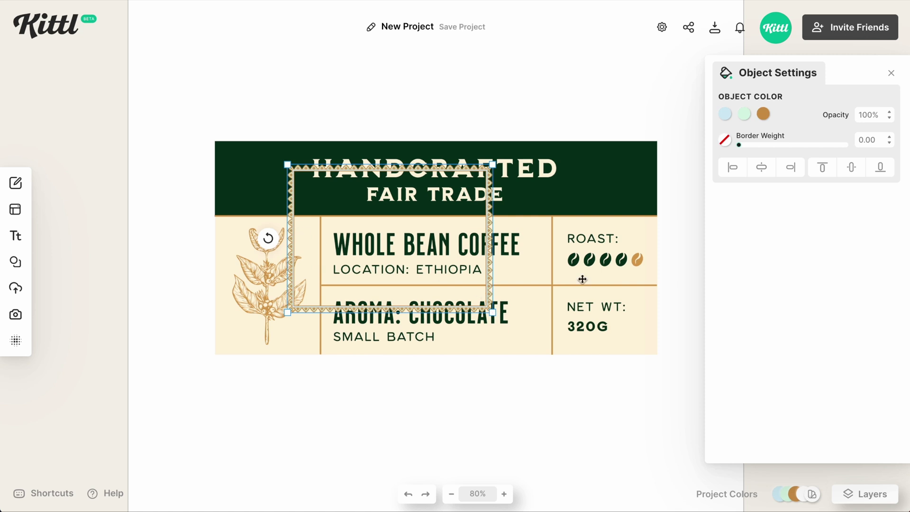
pyautogui.click(762, 167)
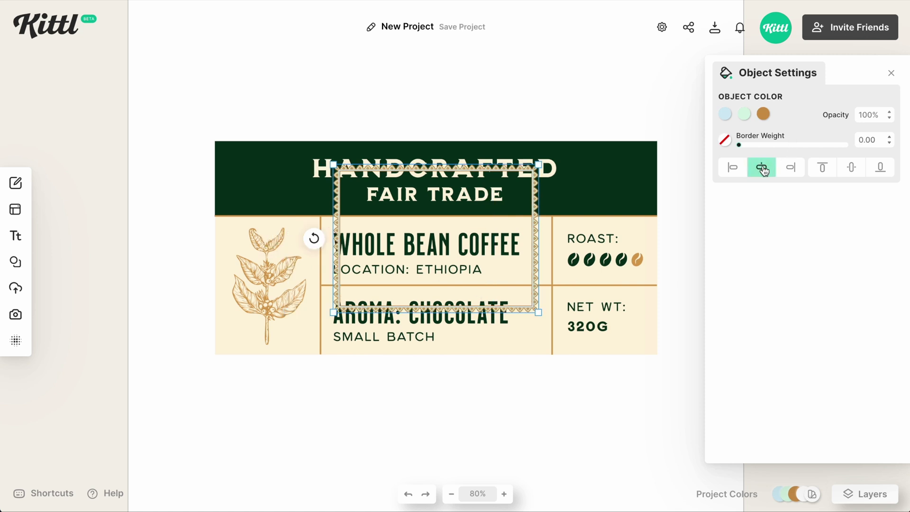
pyautogui.click(853, 168)
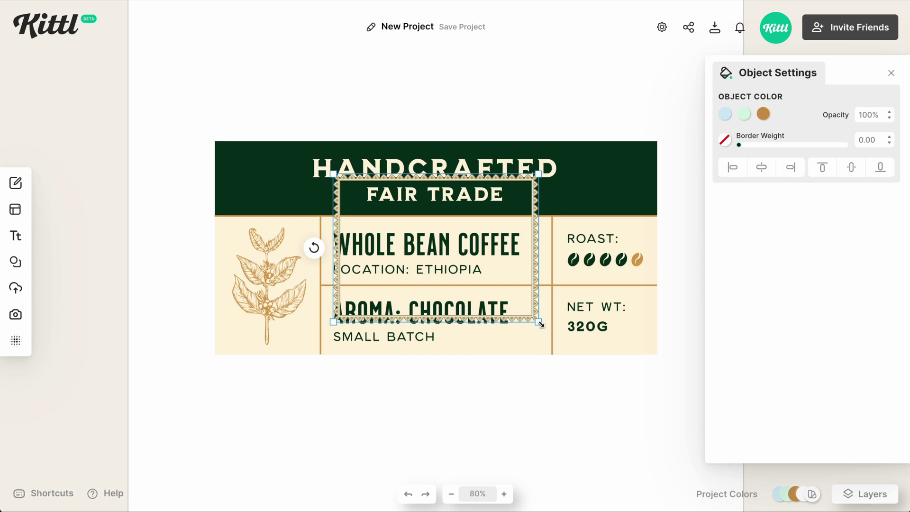
# Scale the frame up, then Shift-drag its edges and corners to hug the label's outline
pyautogui.moveTo(542, 323); pyautogui.dragTo(700, 402)
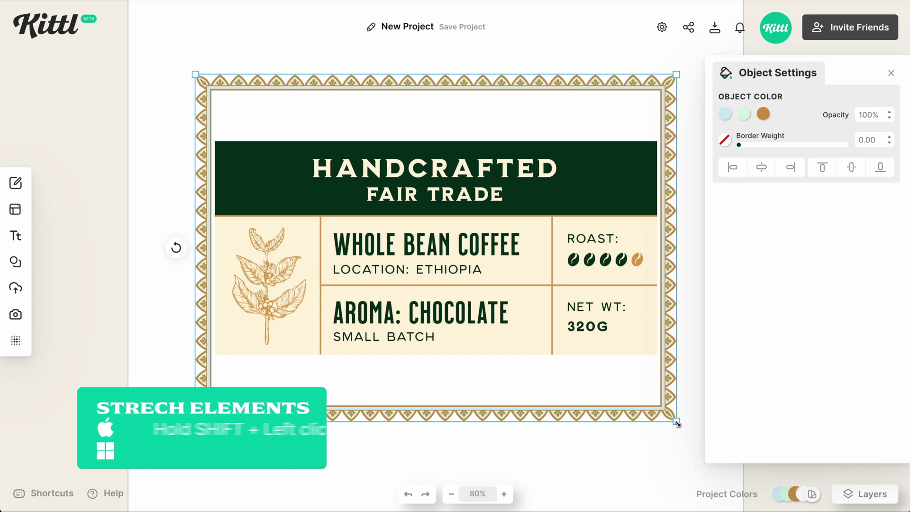
pyautogui.moveTo(678, 423); pyautogui.dragTo(679, 371)
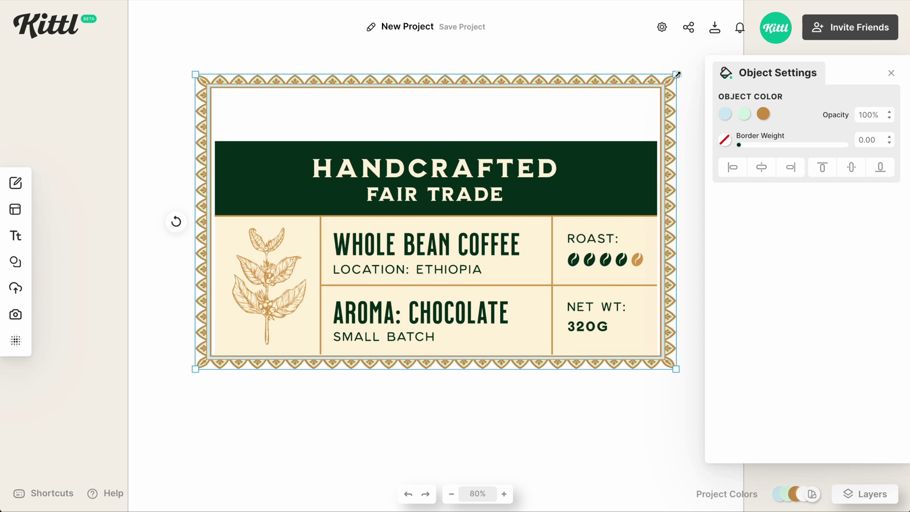
pyautogui.moveTo(677, 75); pyautogui.dragTo(678, 130)
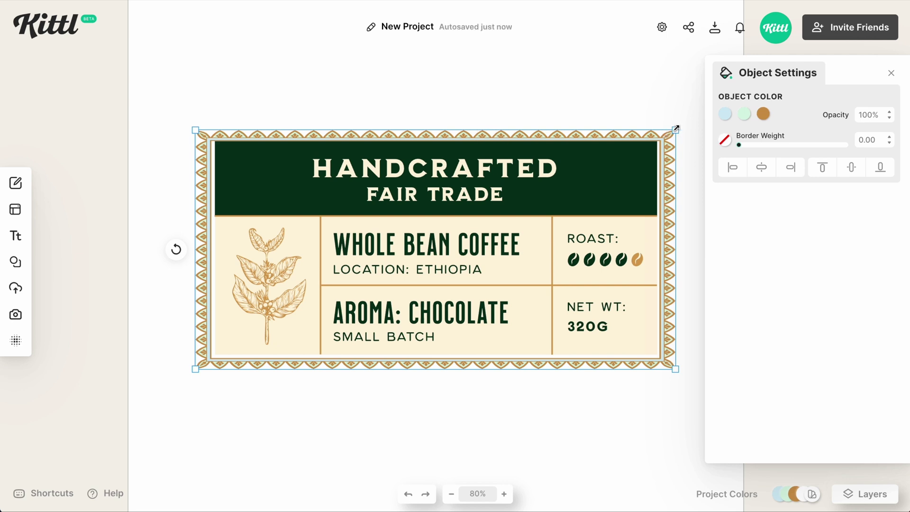
pyautogui.moveTo(675, 128); pyautogui.dragTo(674, 131)
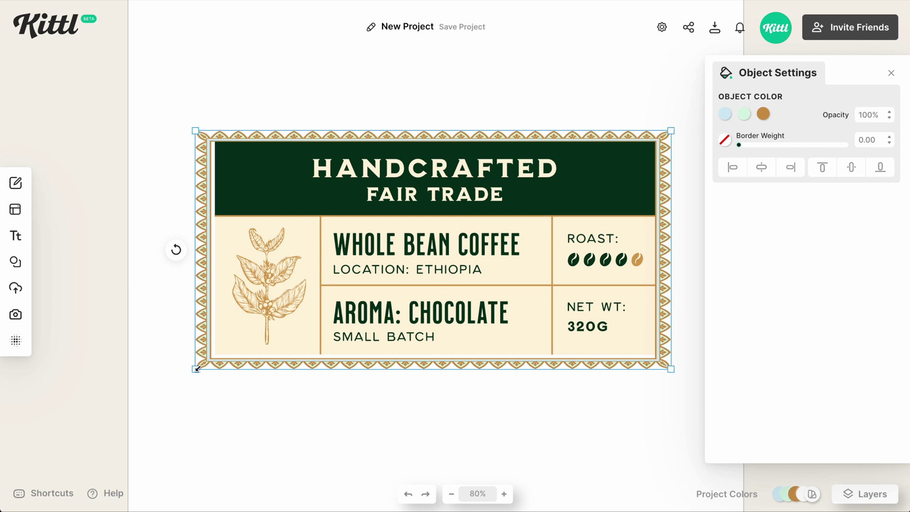
pyautogui.moveTo(197, 369); pyautogui.dragTo(200, 367)
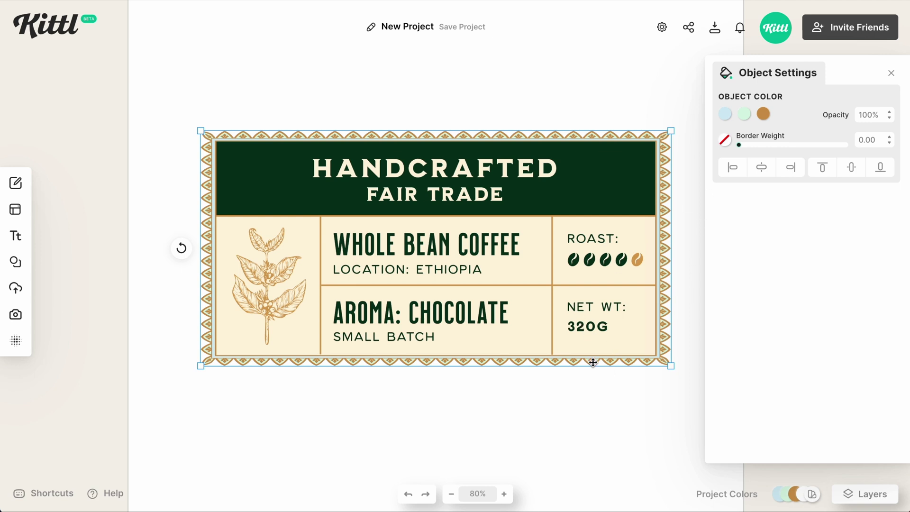
# Set the frame's first colour to dark green (06341b) and its second to cream
pyautogui.click(725, 113)
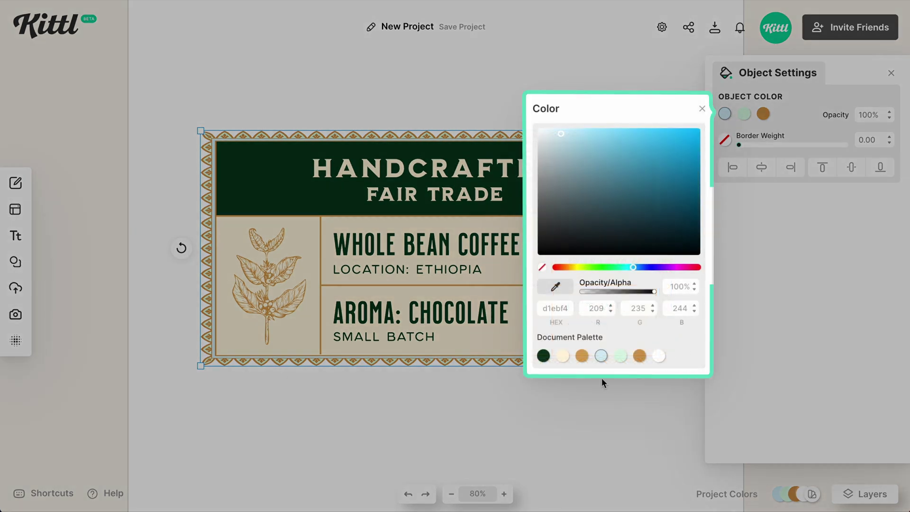
pyautogui.click(544, 357)
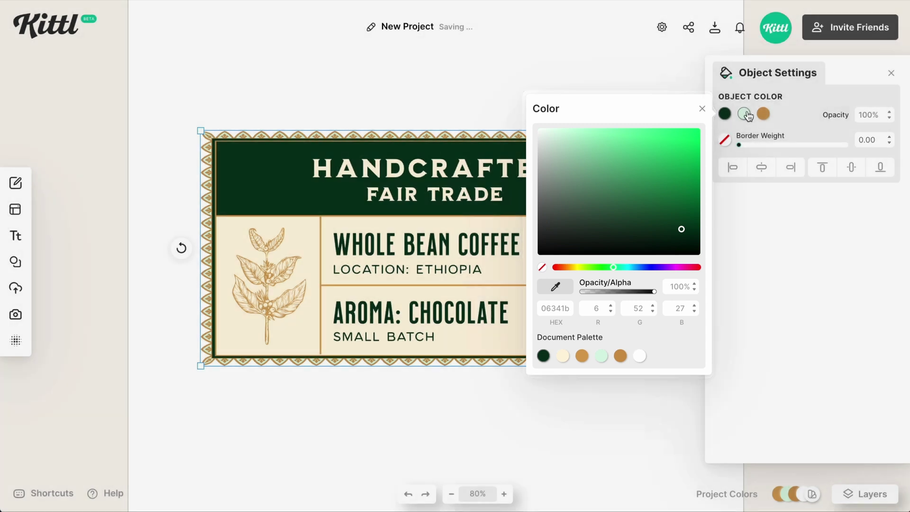
pyautogui.click(745, 114)
pyautogui.click(582, 356)
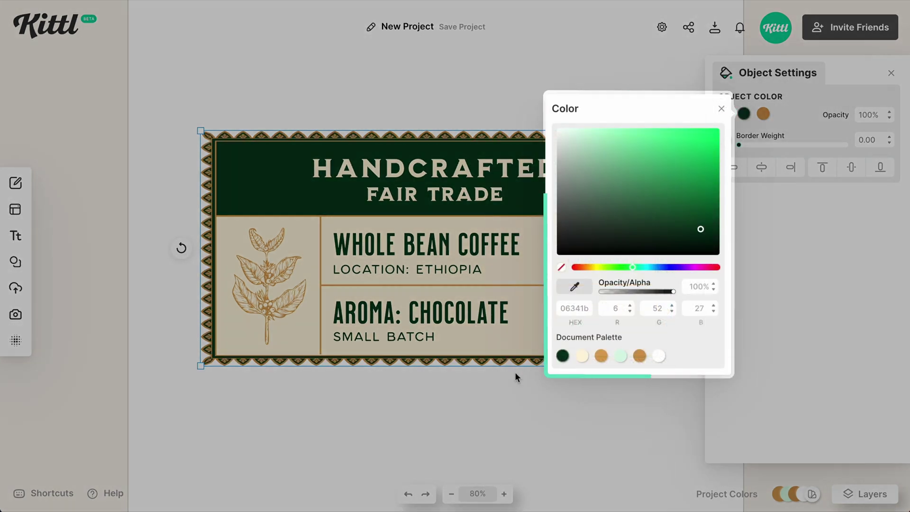
pyautogui.click(511, 409)
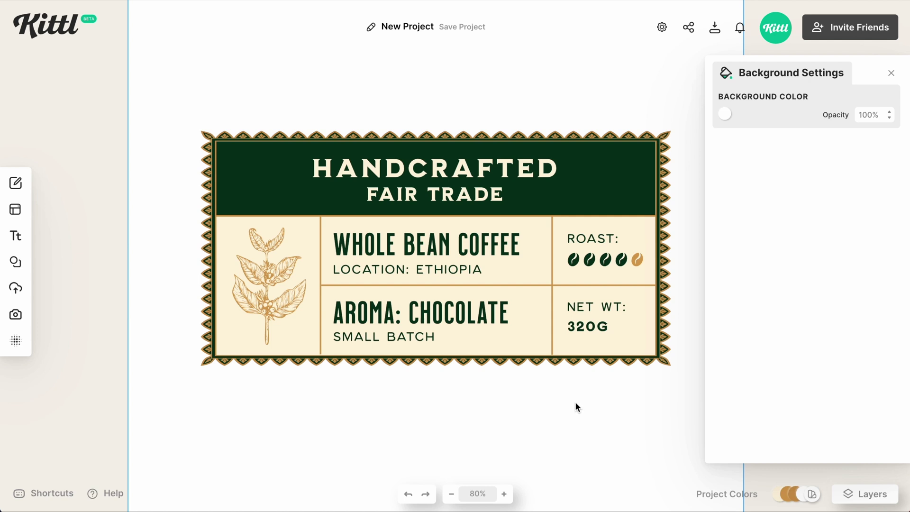
pyautogui.hotkey('ctrl', '-')
pyautogui.hotkey('ctrl', '-')
pyautogui.hotkey('ctrl', '-')
pyautogui.hotkey('ctrl', '-')
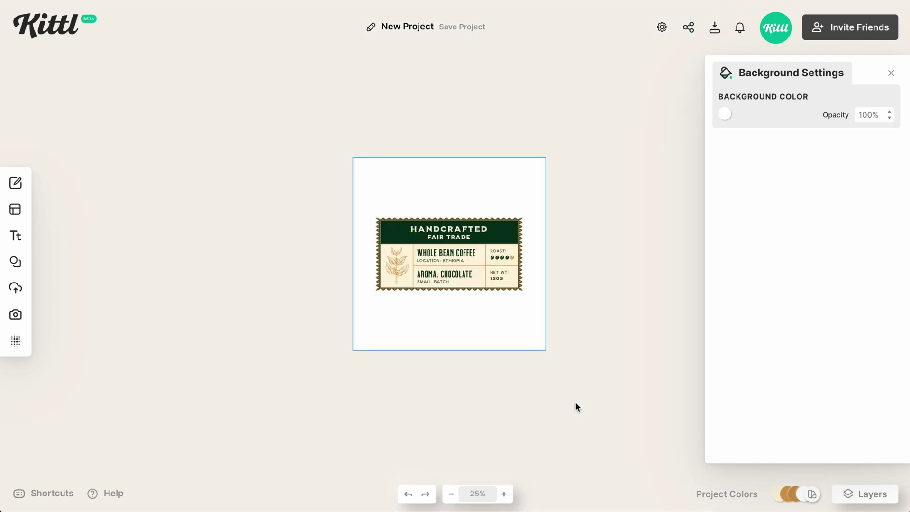
pyautogui.hotkey('ctrl', '+')
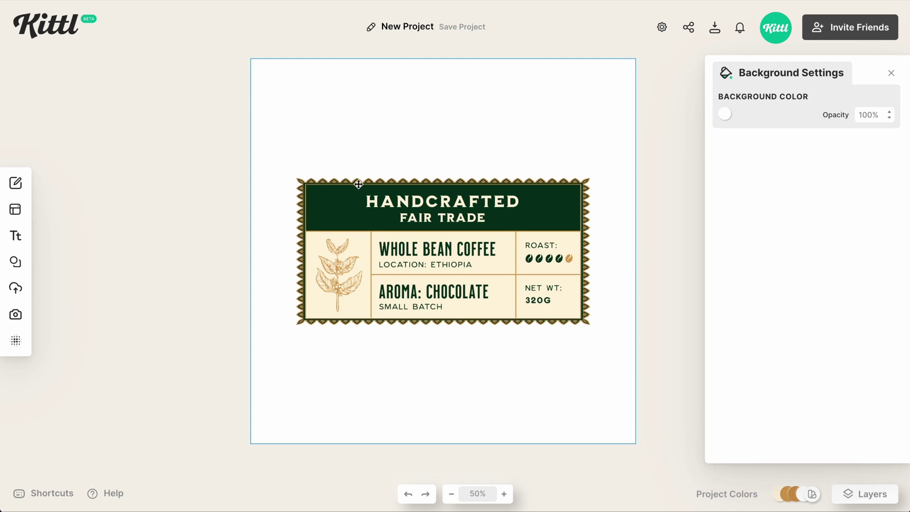
pyautogui.hotkey('ctrl', '+')
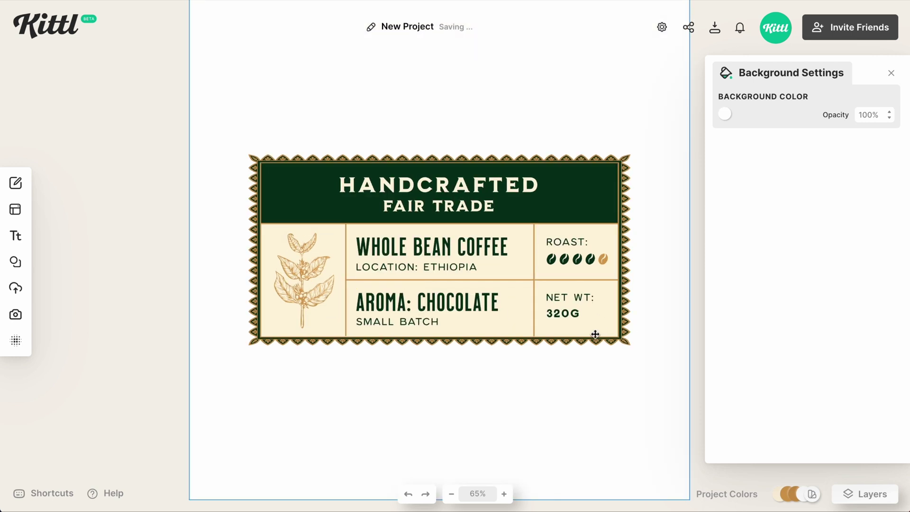
pyautogui.hotkey('ctrl', '-')
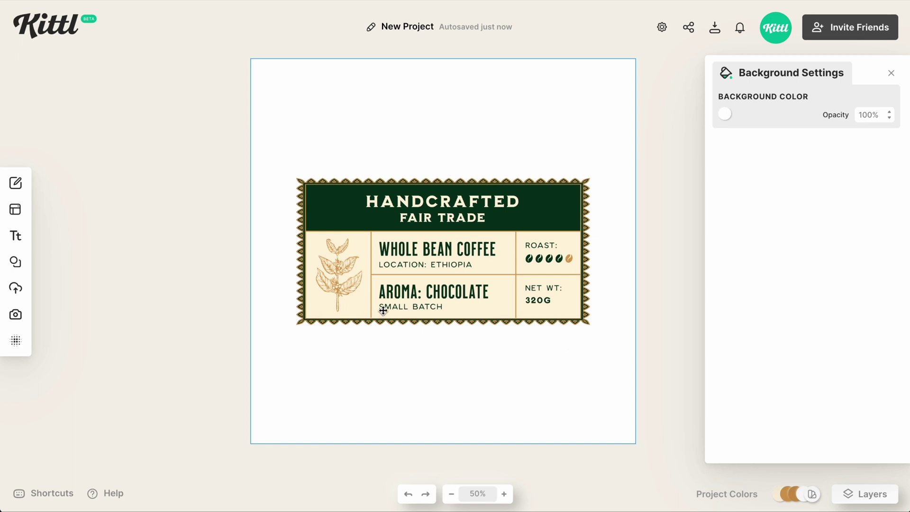
pyautogui.scroll(1, 492, 339)
pyautogui.click(586, 202)
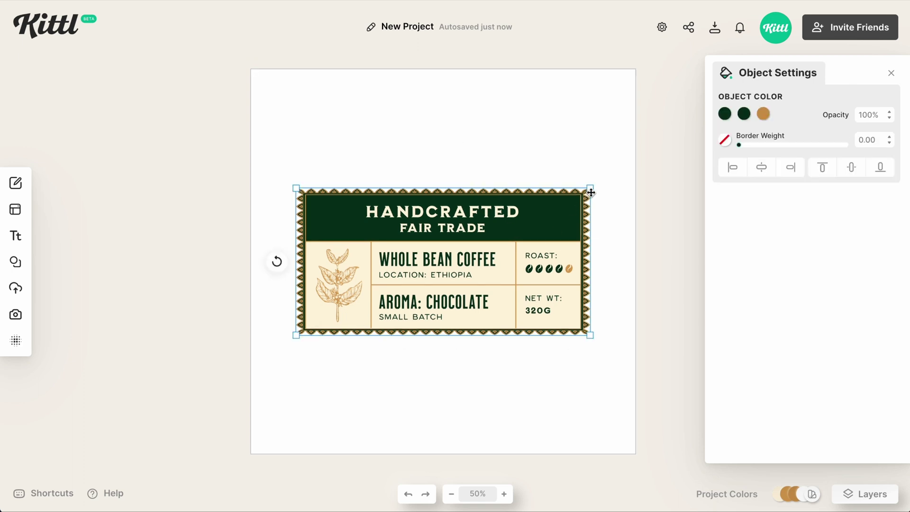
pyautogui.moveTo(594, 188); pyautogui.dragTo(666, 129)
pyautogui.hotkey('ctrl', 'z')
pyautogui.click(591, 376)
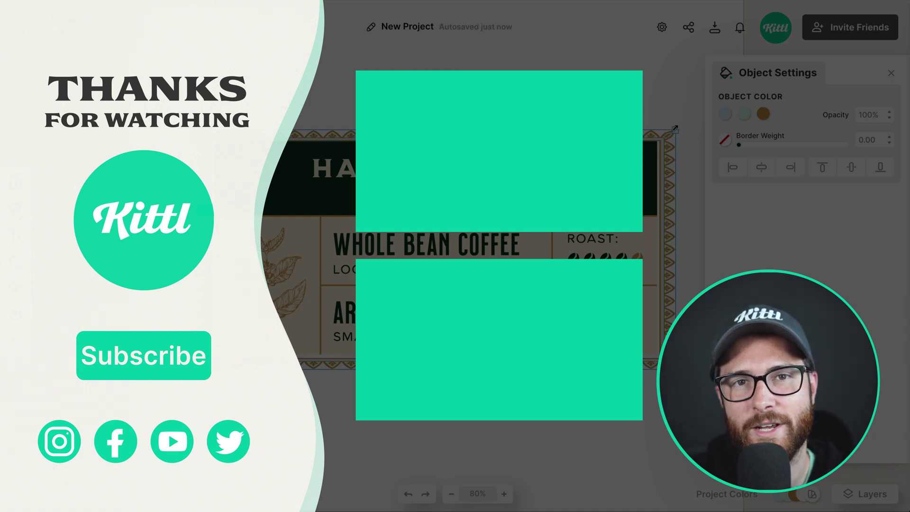
pyautogui.moveTo(675, 129); pyautogui.dragTo(673, 131)
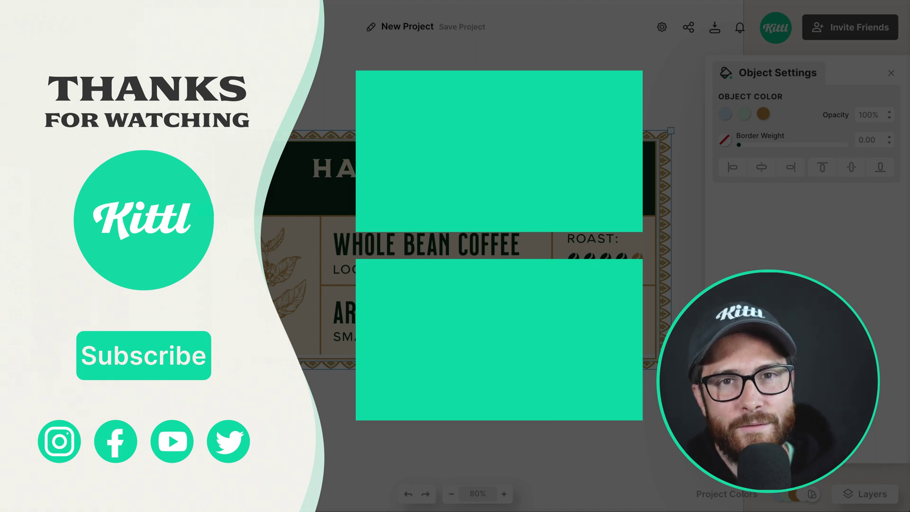
pyautogui.moveTo(298, 368); pyautogui.dragTo(300, 366)
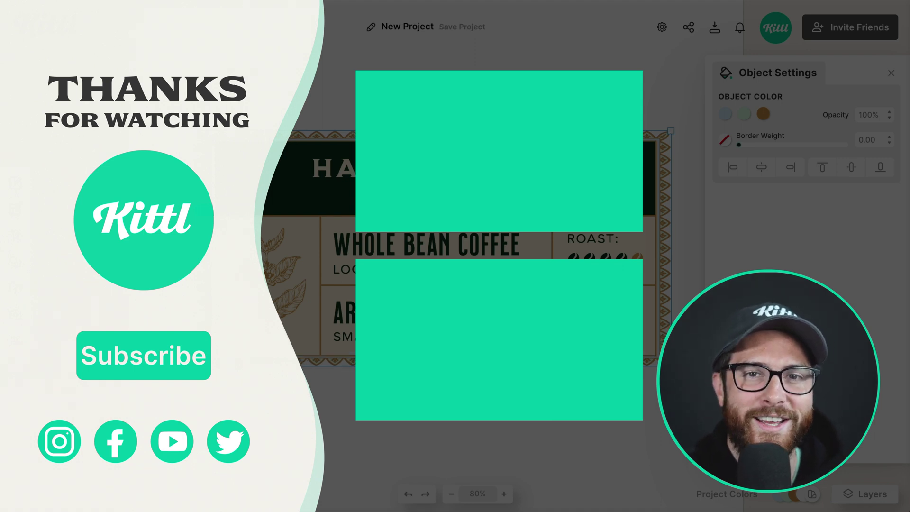